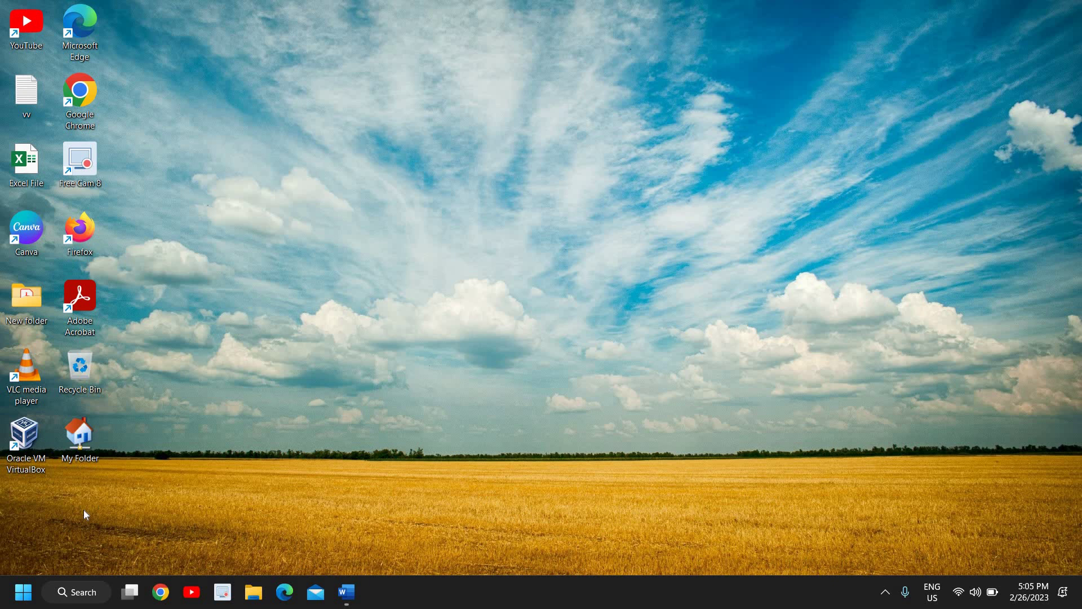
# Launch Command Prompt as administrator from Search and move it to the screen centre.
pyautogui.click(75, 595)
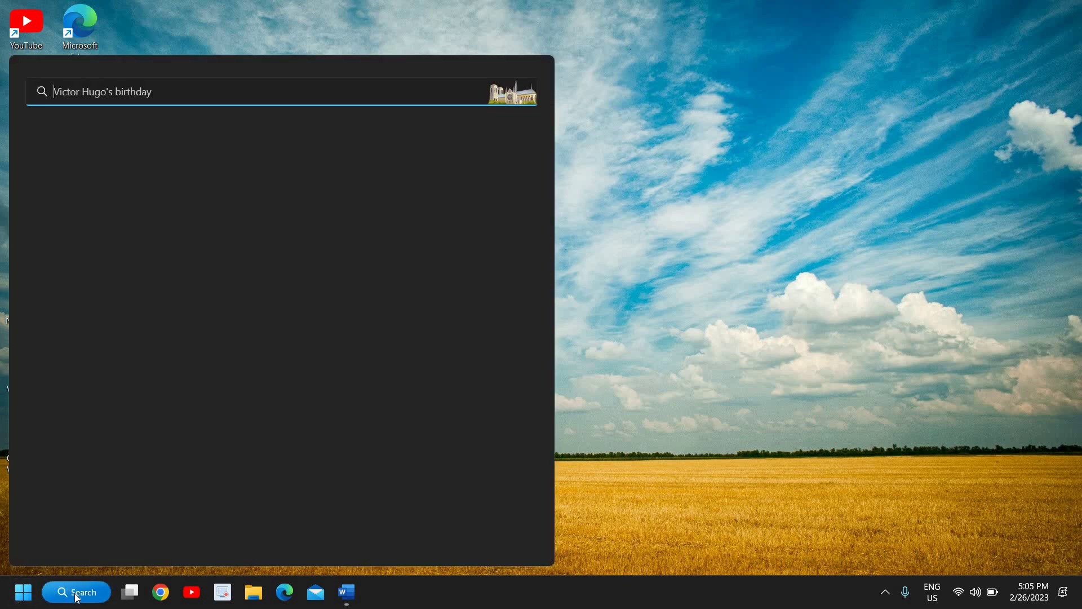
pyautogui.write('cmd')
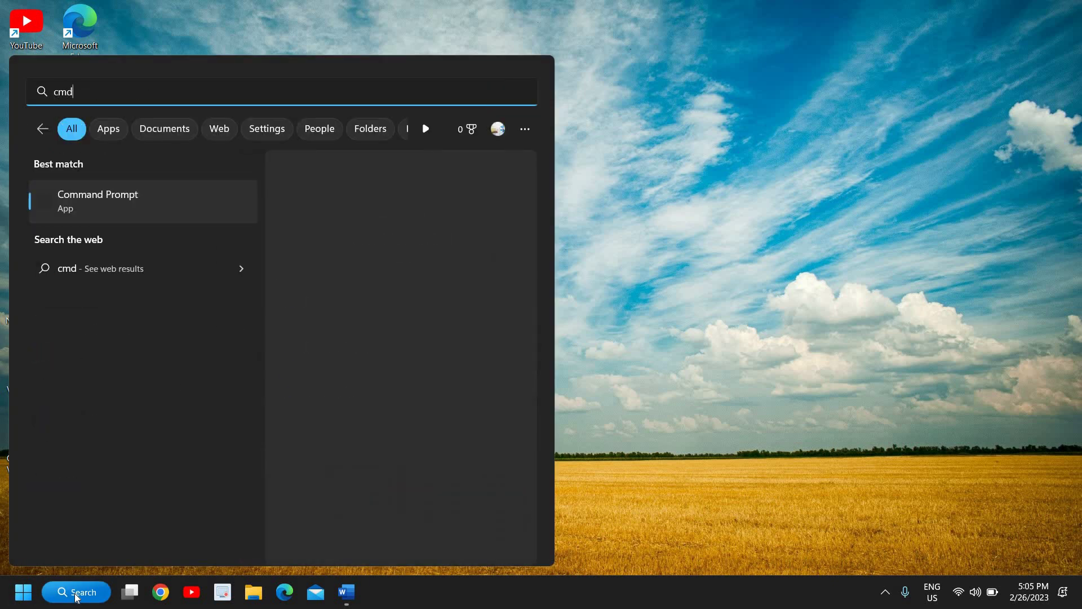
pyautogui.click(348, 326)
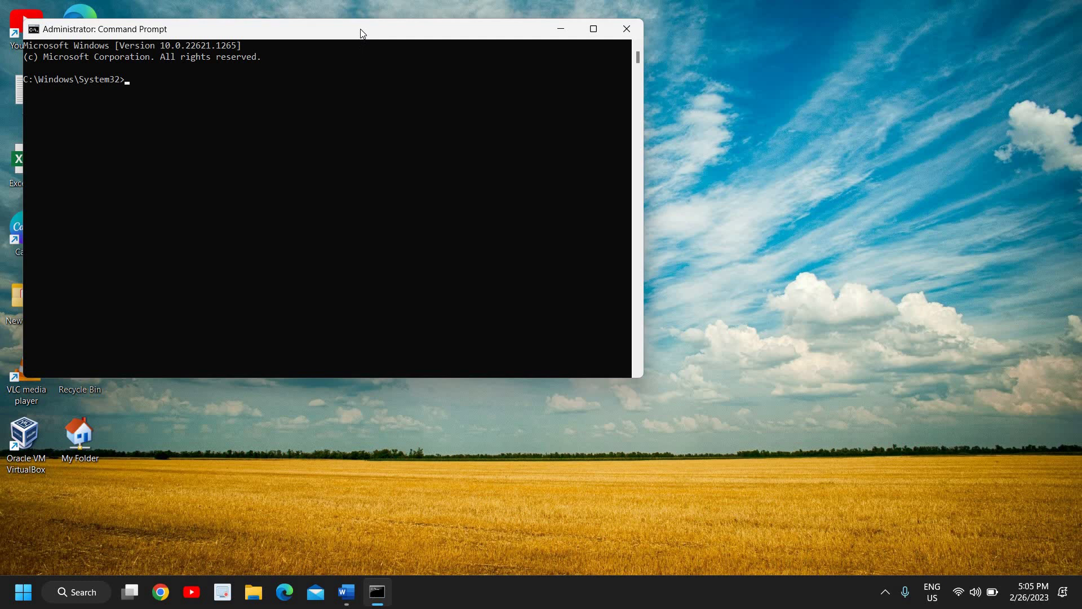
pyautogui.moveTo(362, 31); pyautogui.dragTo(586, 86)
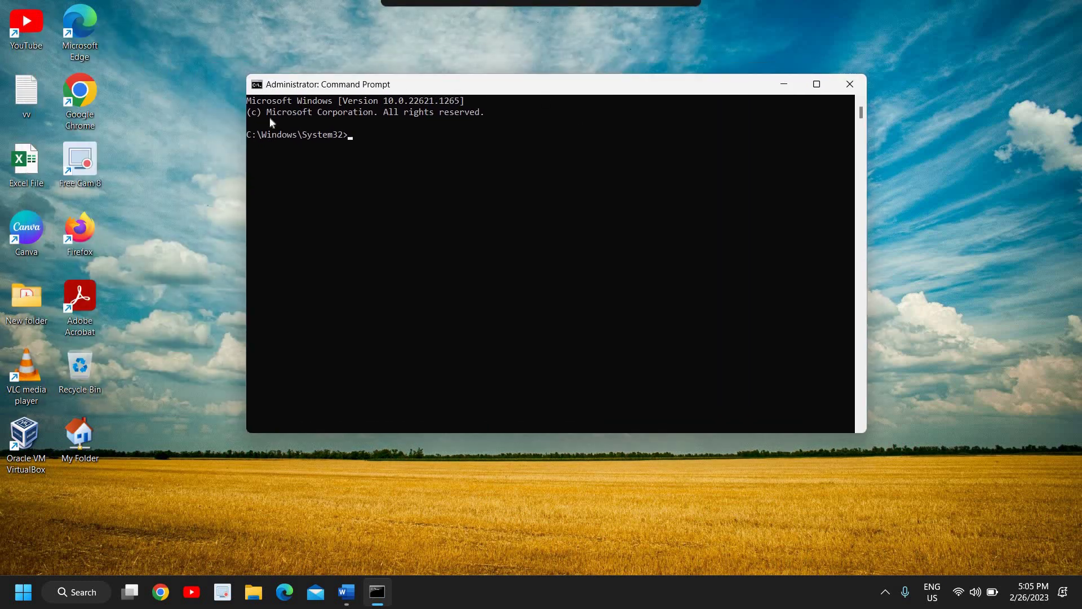
# Minimize Command Prompt and open Network Connections with ncpa.cpl from Run.
pyautogui.click(784, 86)
pyautogui.rightClick(20, 600)
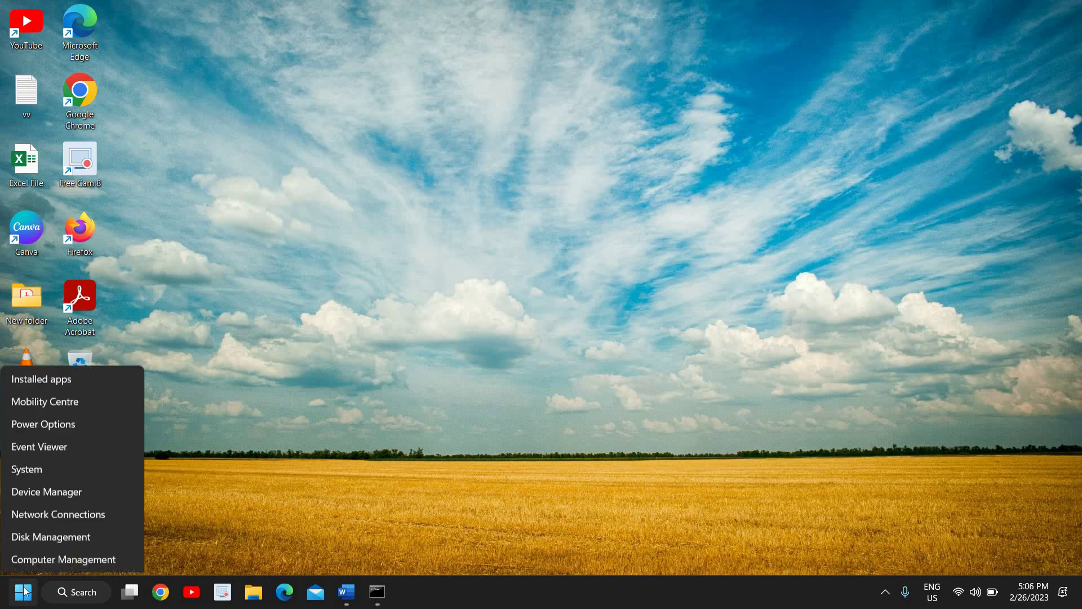
pyautogui.click(19, 512)
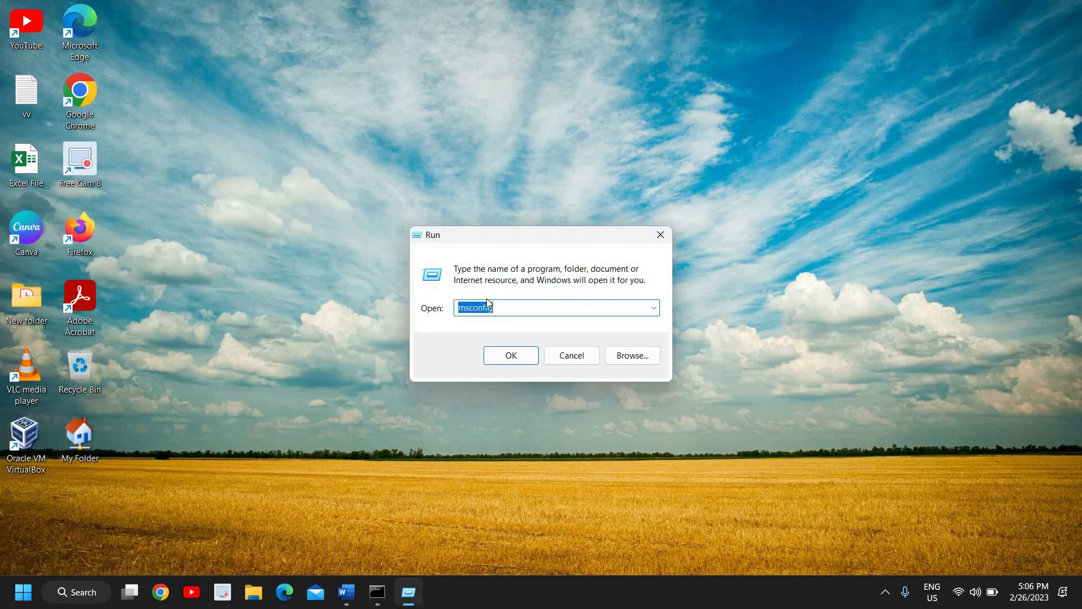
pyautogui.write('nc')
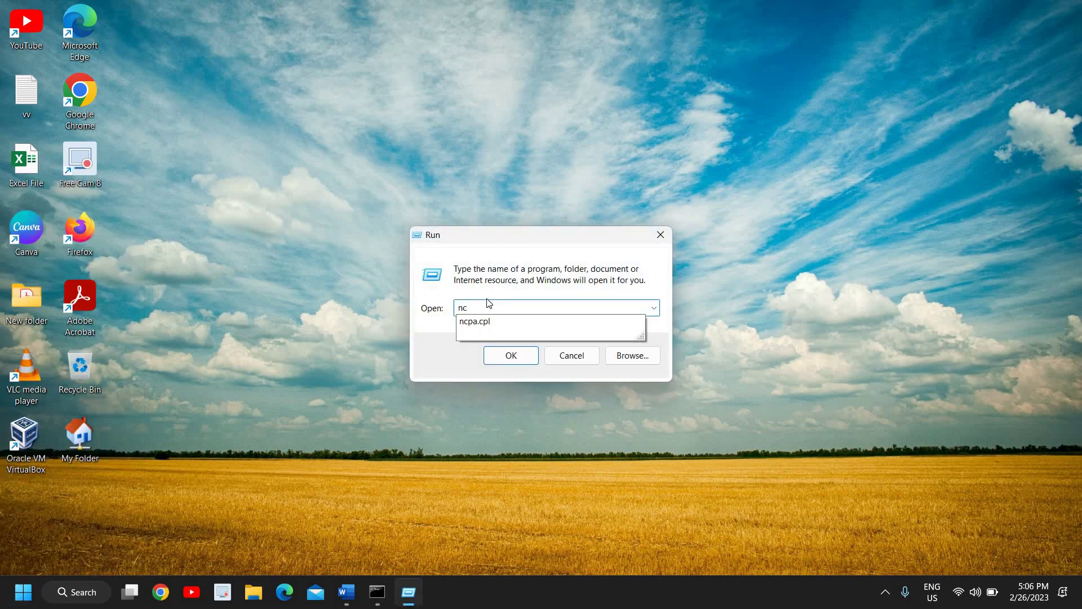
pyautogui.press('Down')
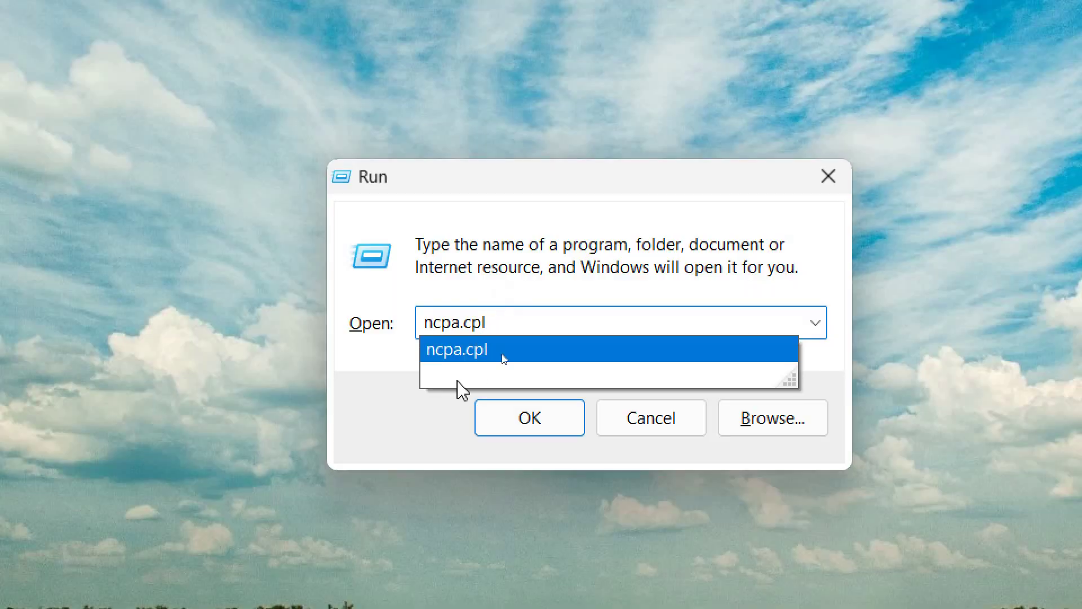
pyautogui.click(529, 432)
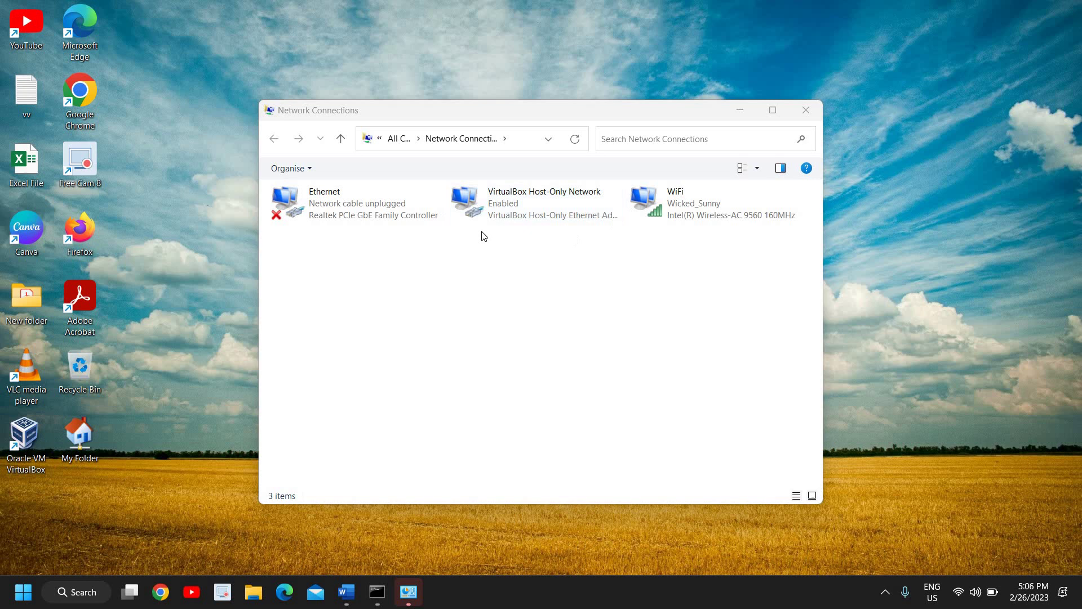
# Disable the WiFi adapter.
pyautogui.click(702, 207)
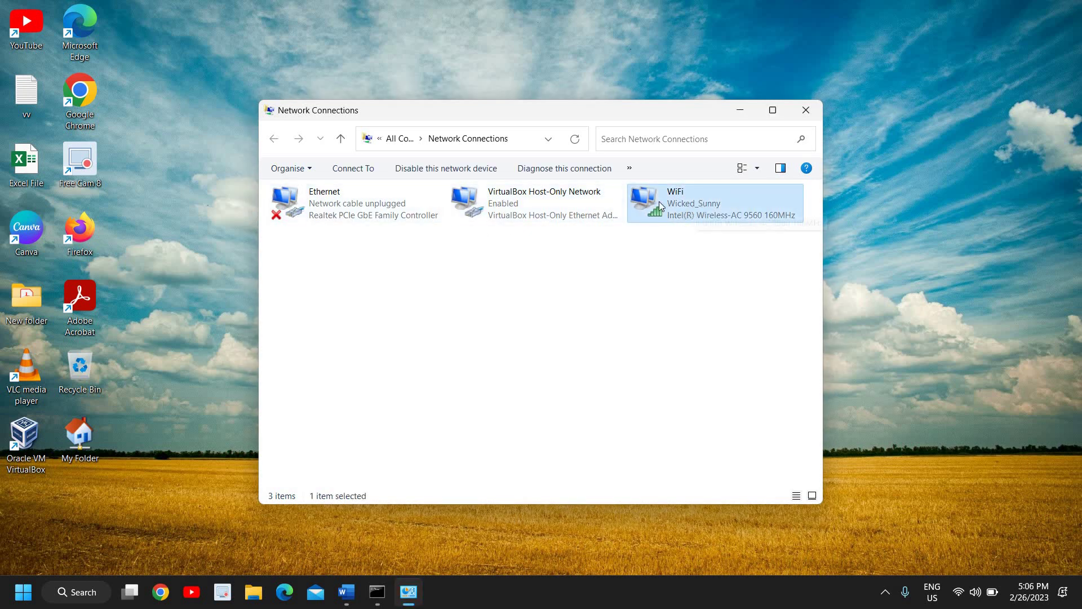
pyautogui.click(357, 206)
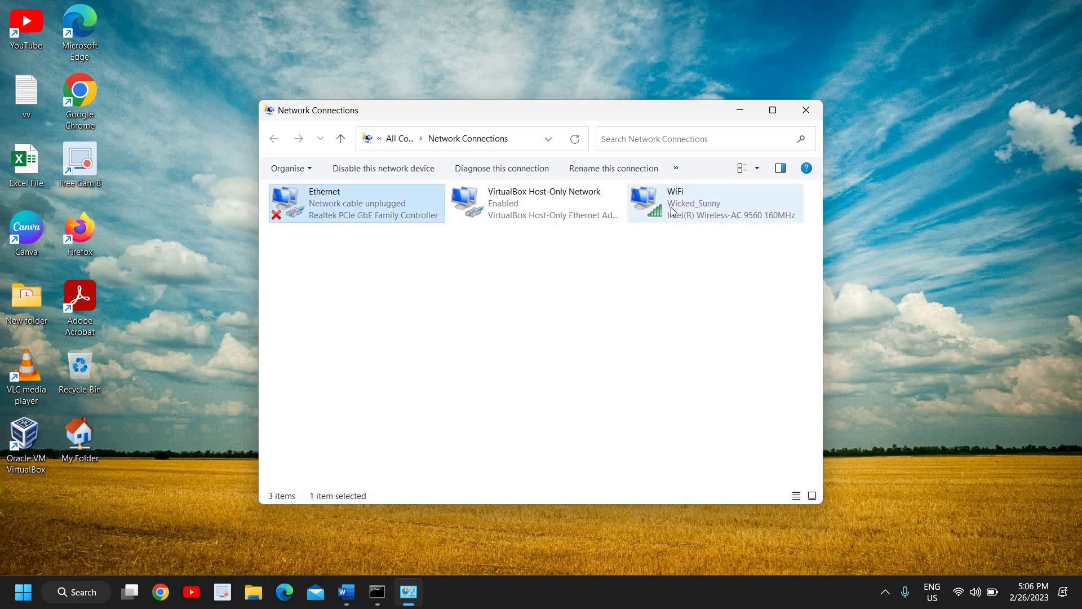
pyautogui.click(687, 204)
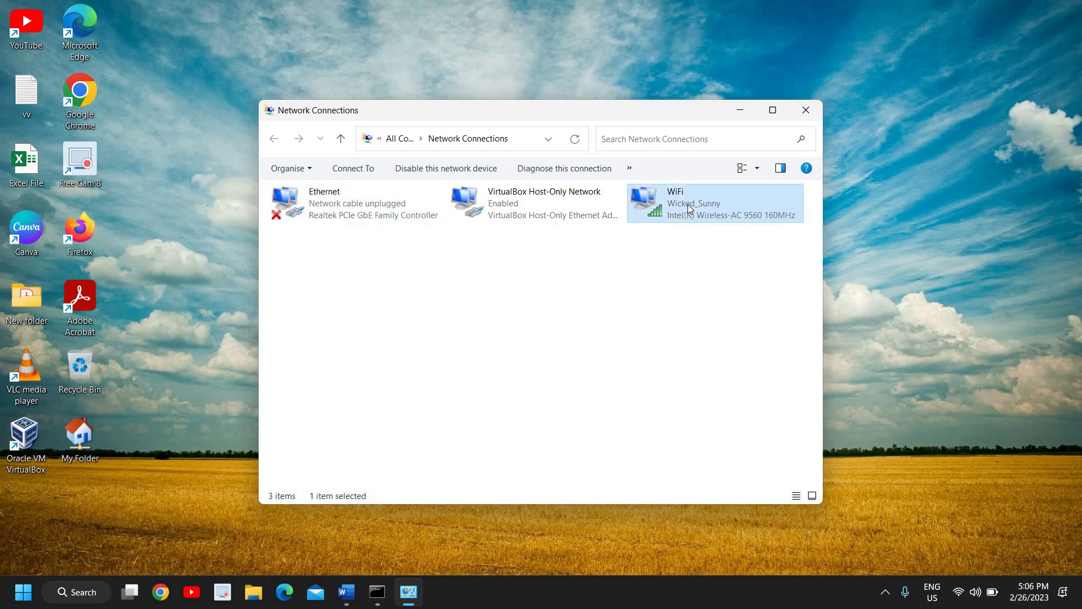
pyautogui.rightClick(687, 204)
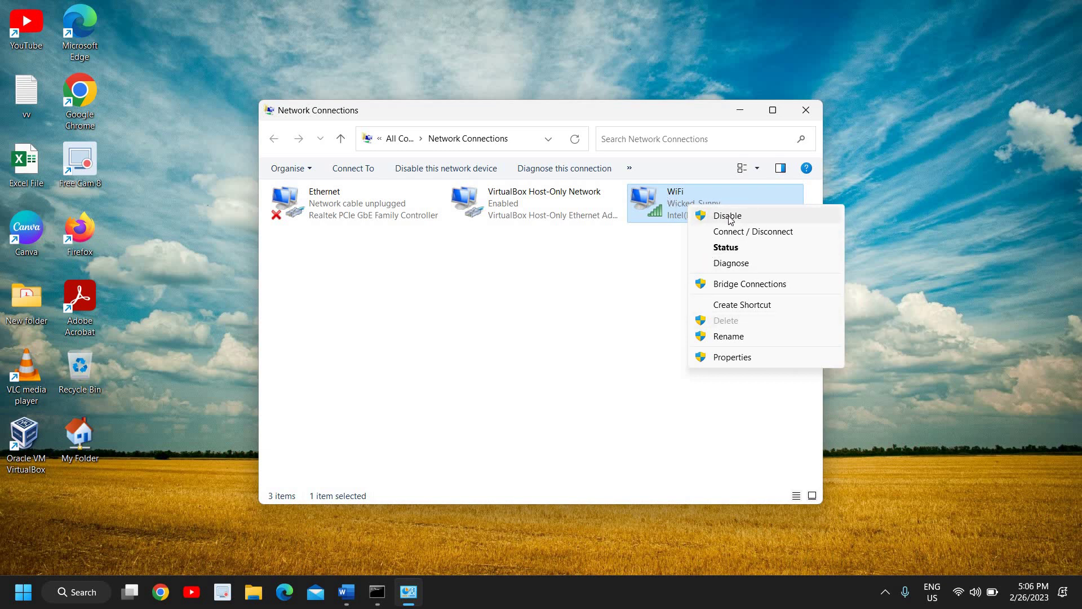
pyautogui.click(660, 258)
# Re-enable the WiFi adapter so it reconnects to its wireless network.
pyautogui.click(677, 201)
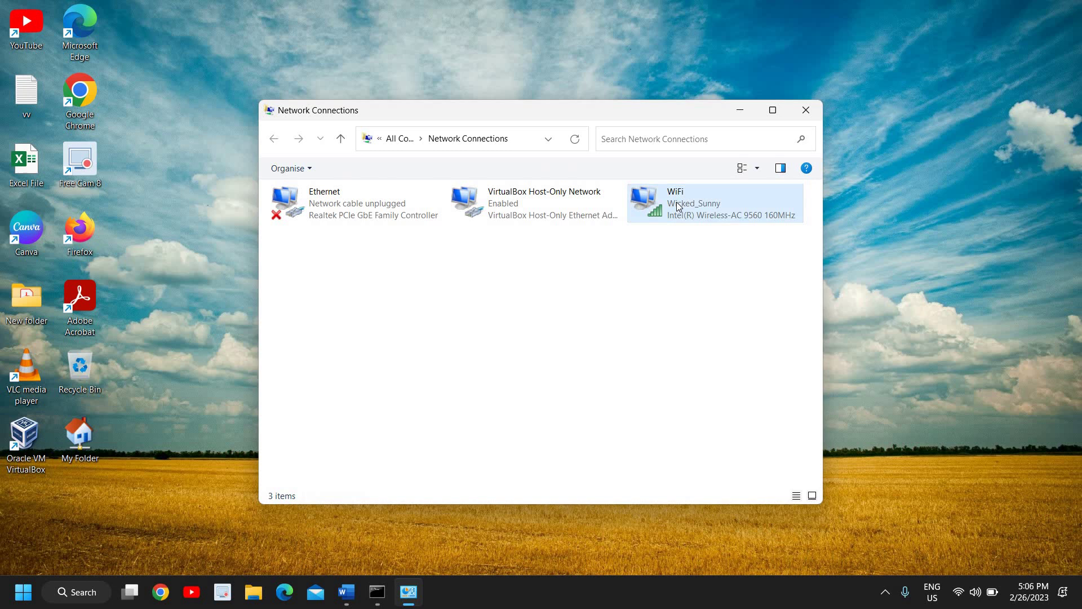
pyautogui.rightClick(676, 202)
pyautogui.click(676, 307)
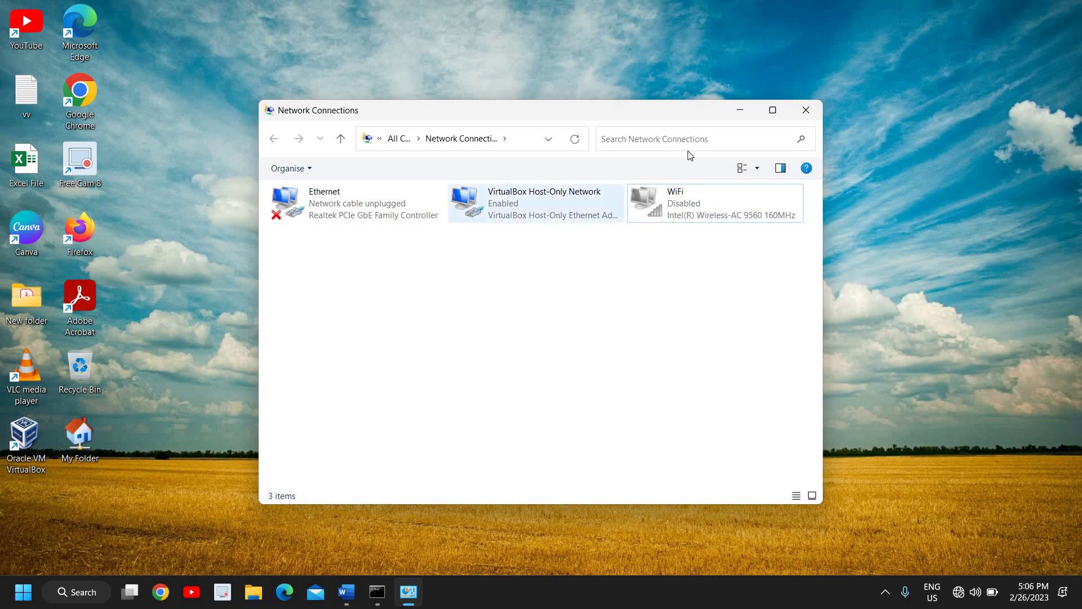
pyautogui.rightClick(689, 197)
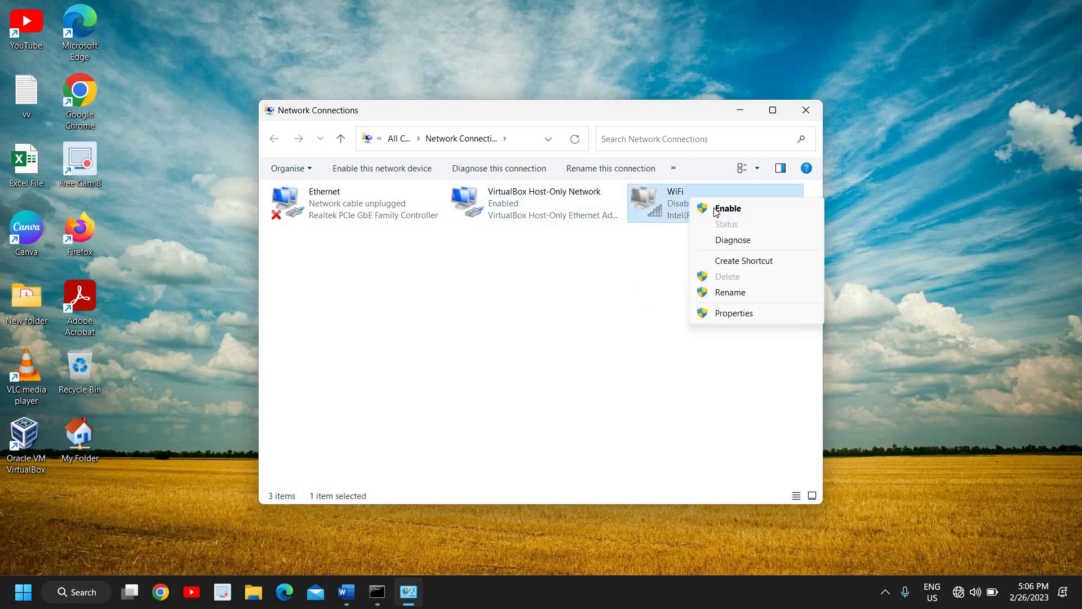
pyautogui.click(727, 209)
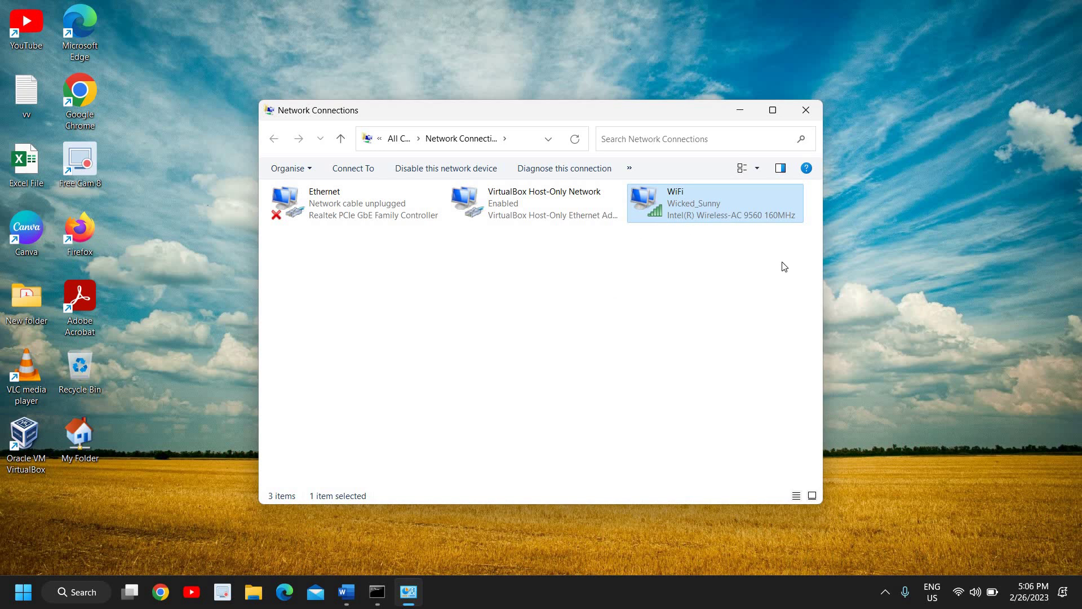
# Close Network Connections, restore the admin Command Prompt, and bring the Word command list forward.
pyautogui.click(806, 110)
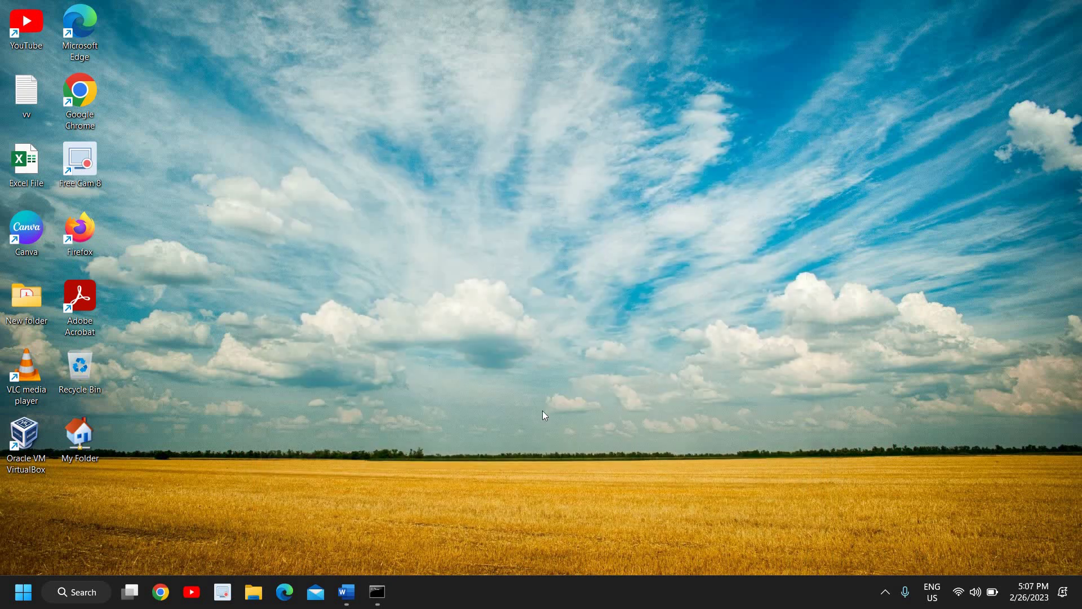
pyautogui.click(377, 592)
pyautogui.click(389, 154)
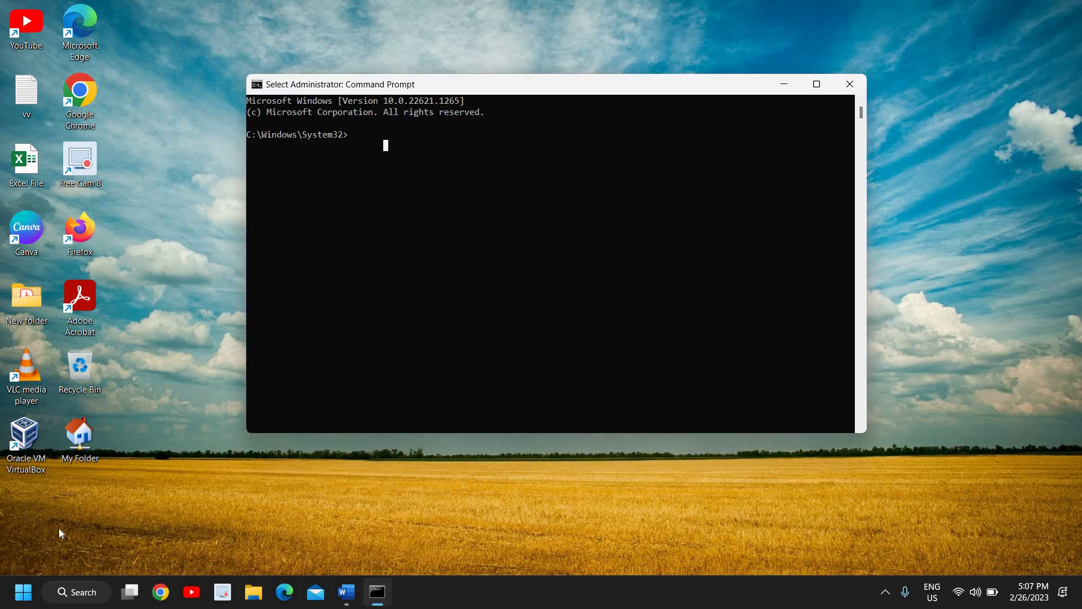
pyautogui.click(65, 591)
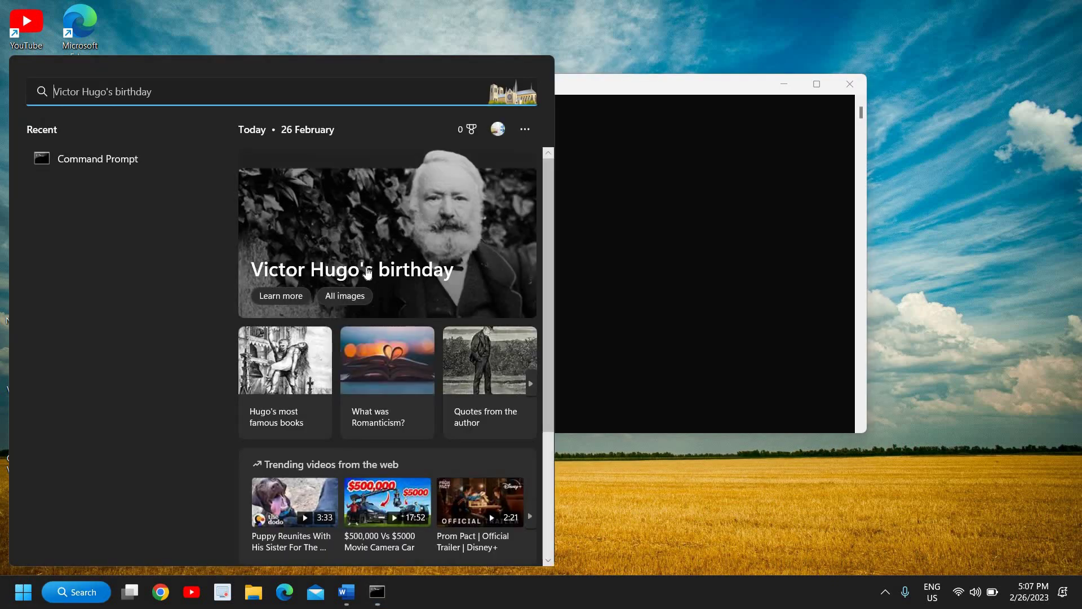
pyautogui.click(720, 174)
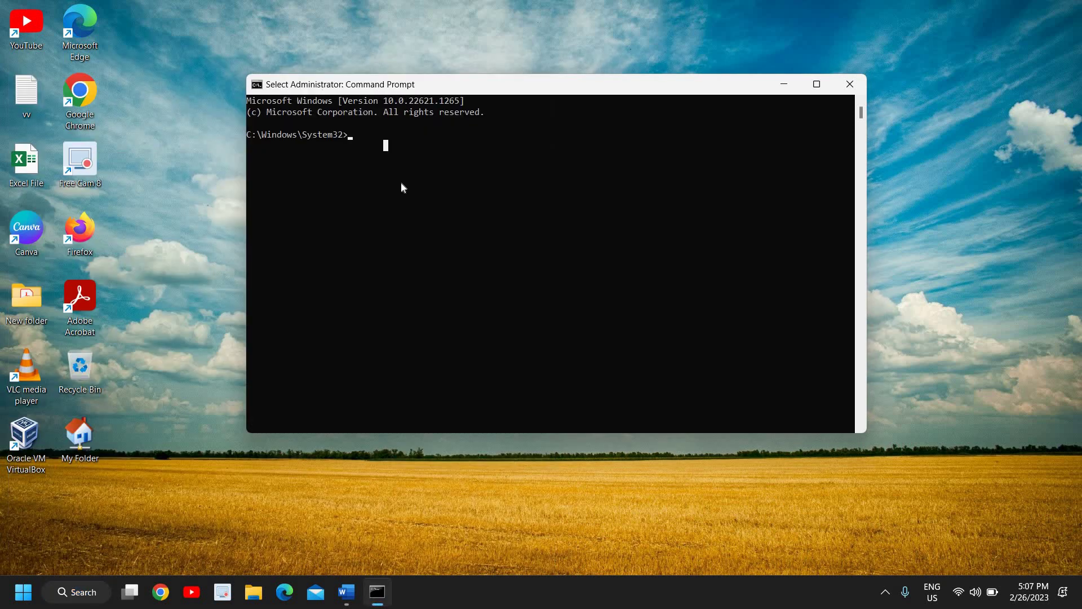
pyautogui.click(346, 592)
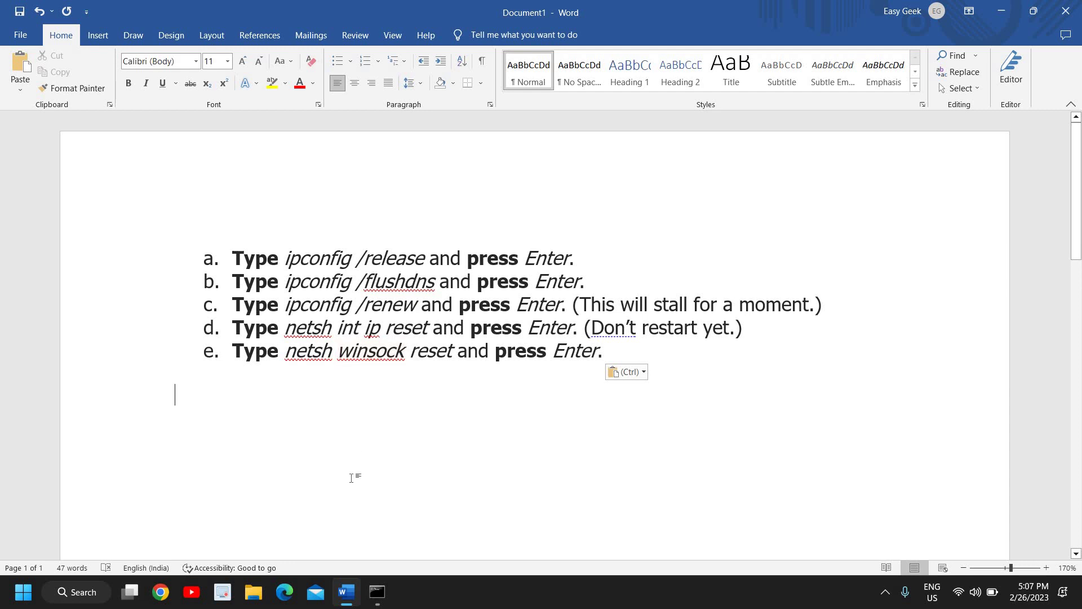
# Run ipconfig /release in the admin Command Prompt, dropping the WiFi IPv4 address.
pyautogui.hotkey('alt', 'Tab')
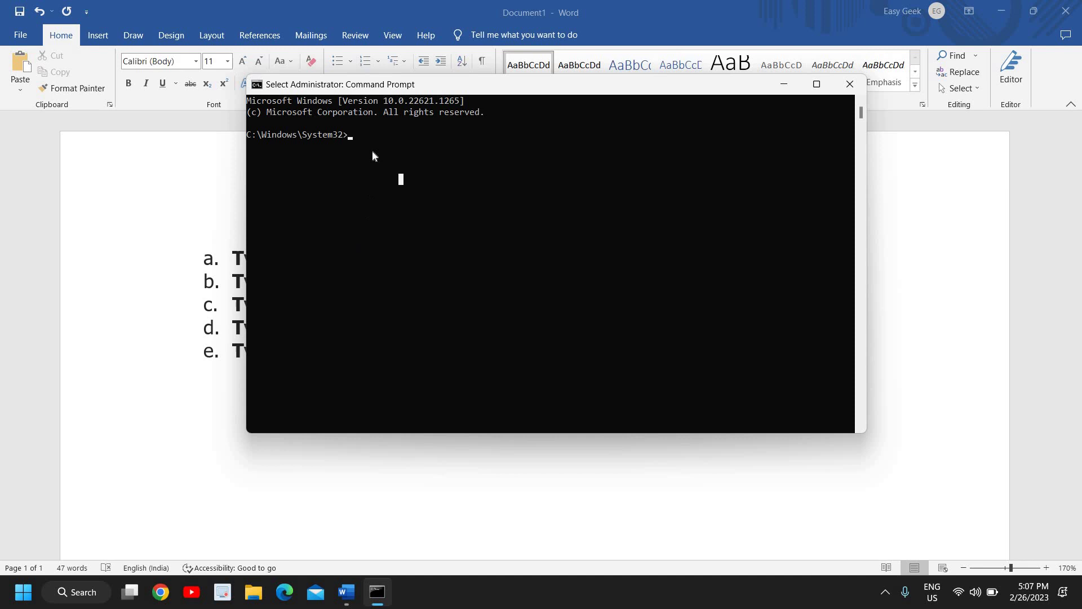
pyautogui.write('ipconfig')
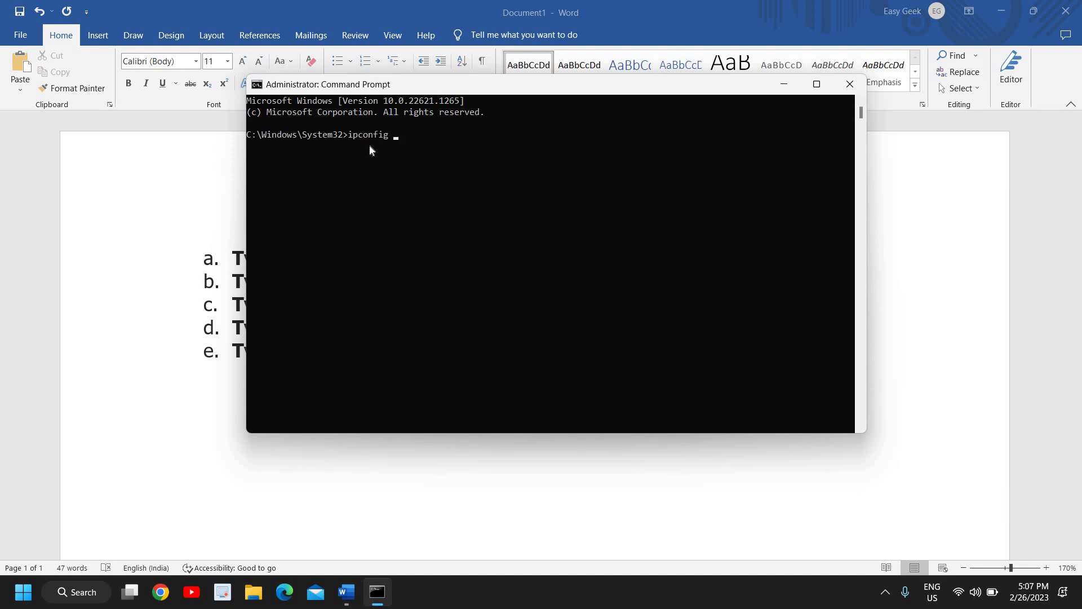
pyautogui.write(' /release')
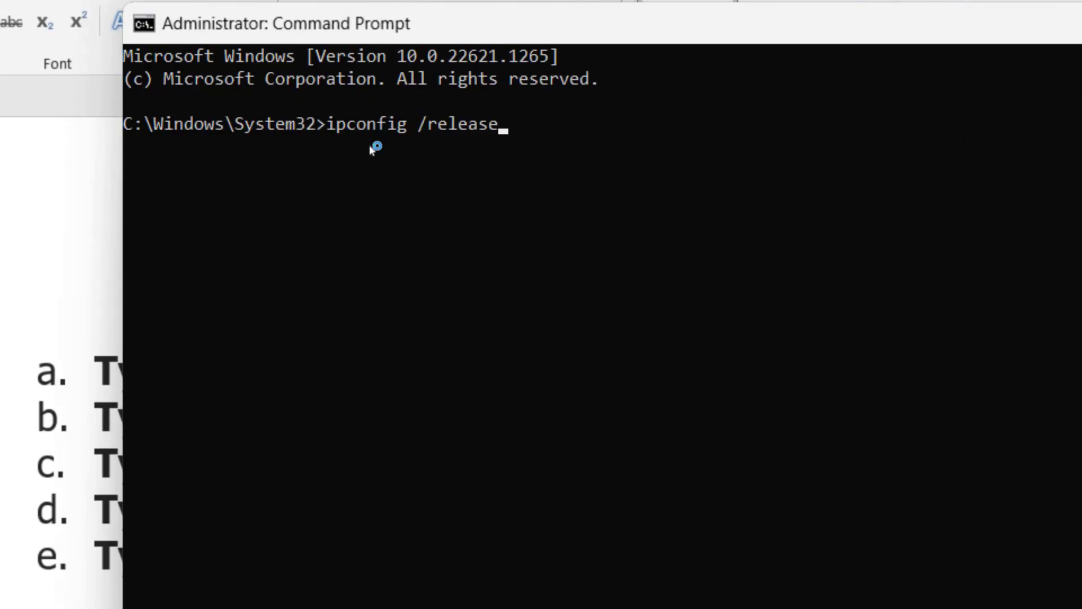
pyautogui.press('Return')
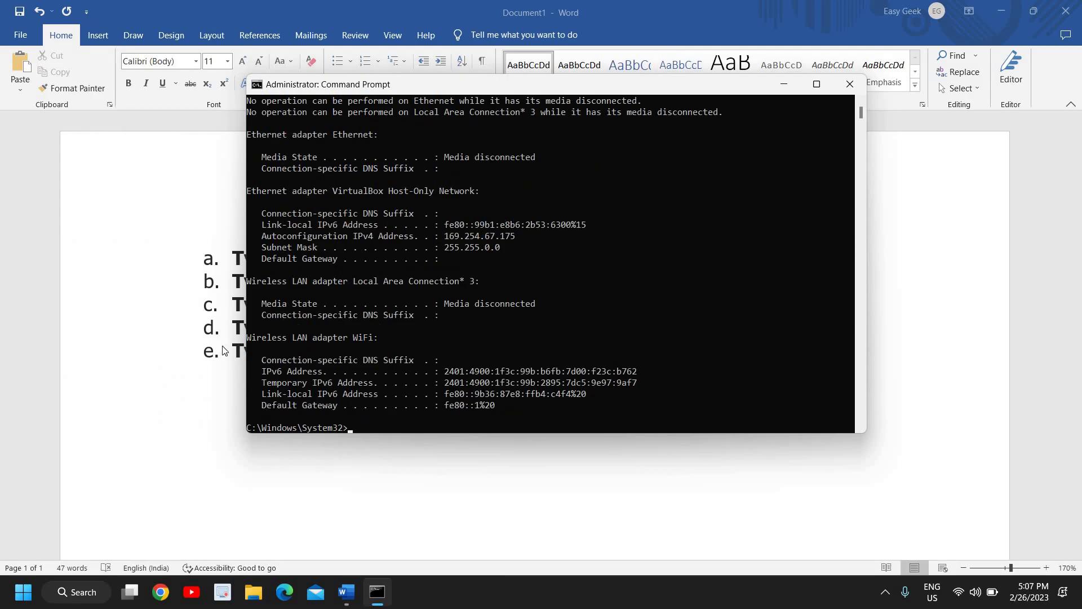
# Check step b in Word, then run ipconfig /flushdns to flush the DNS resolver cache.
pyautogui.hotkey('alt', 'Tab')
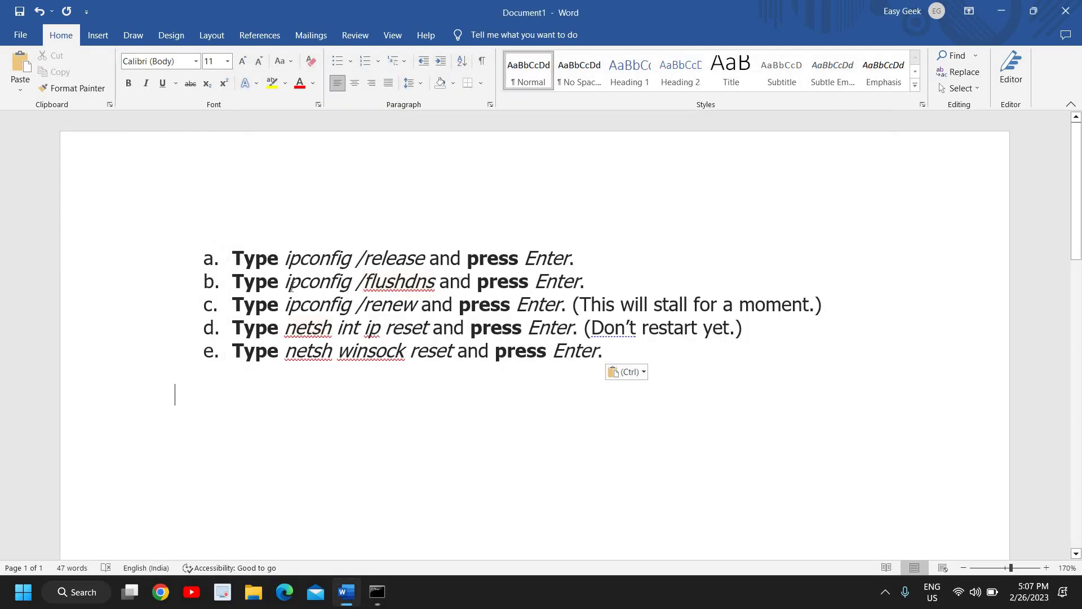
pyautogui.moveTo(285, 282); pyautogui.dragTo(336, 281)
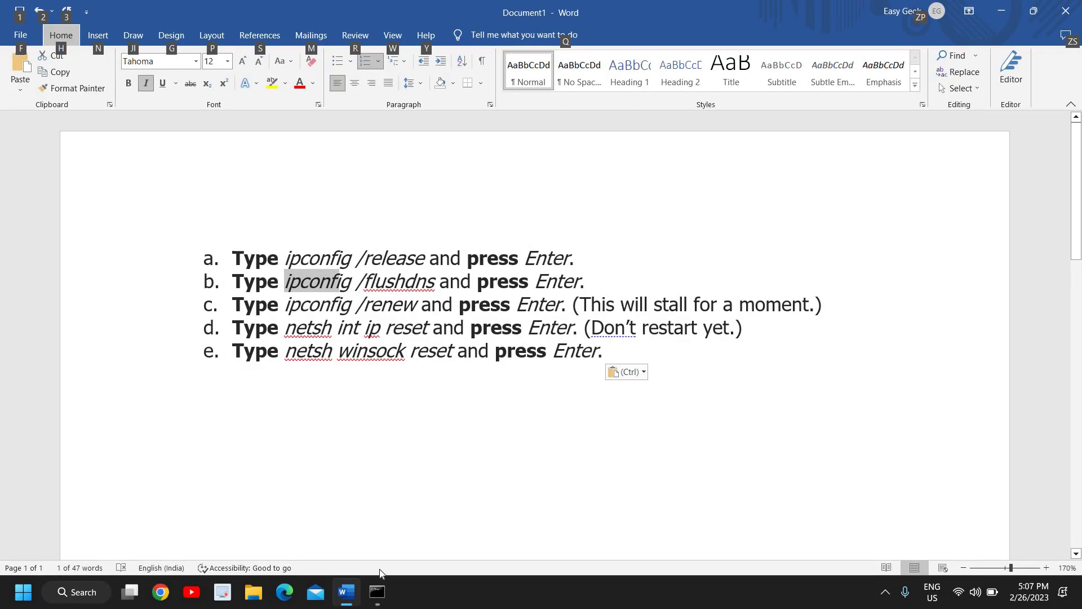
pyautogui.click(377, 591)
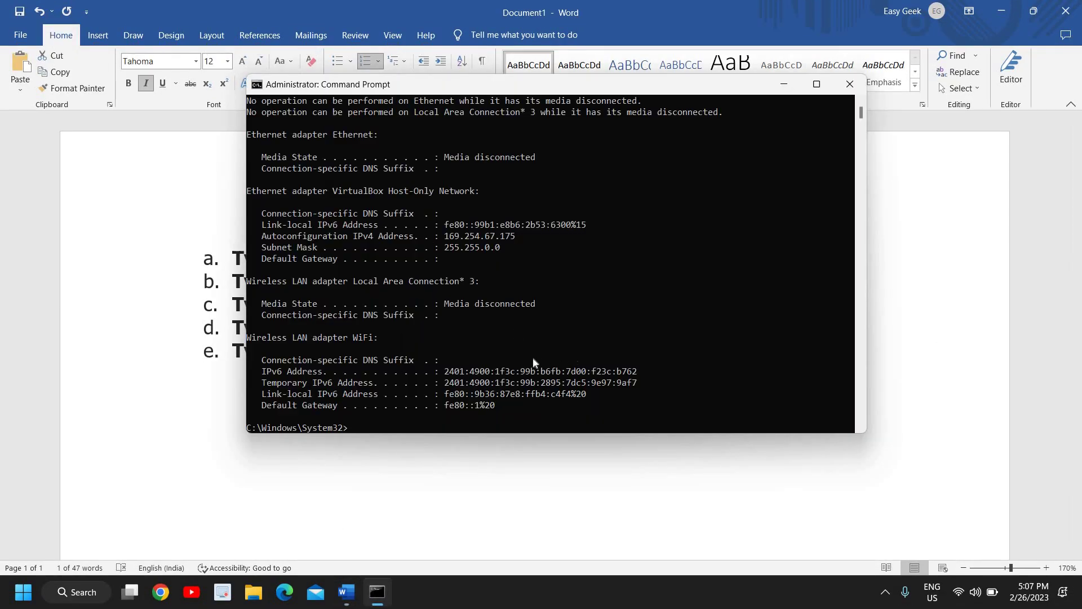
pyautogui.write('ipconfig /flushdns')
pyautogui.scroll(-3, 529, 357)
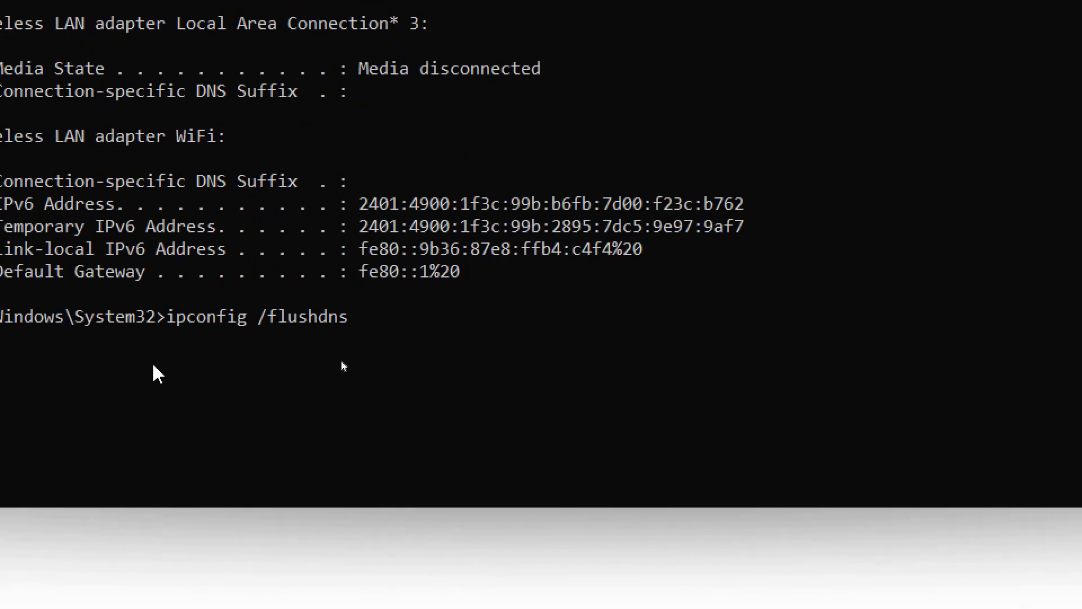
pyautogui.press('Return')
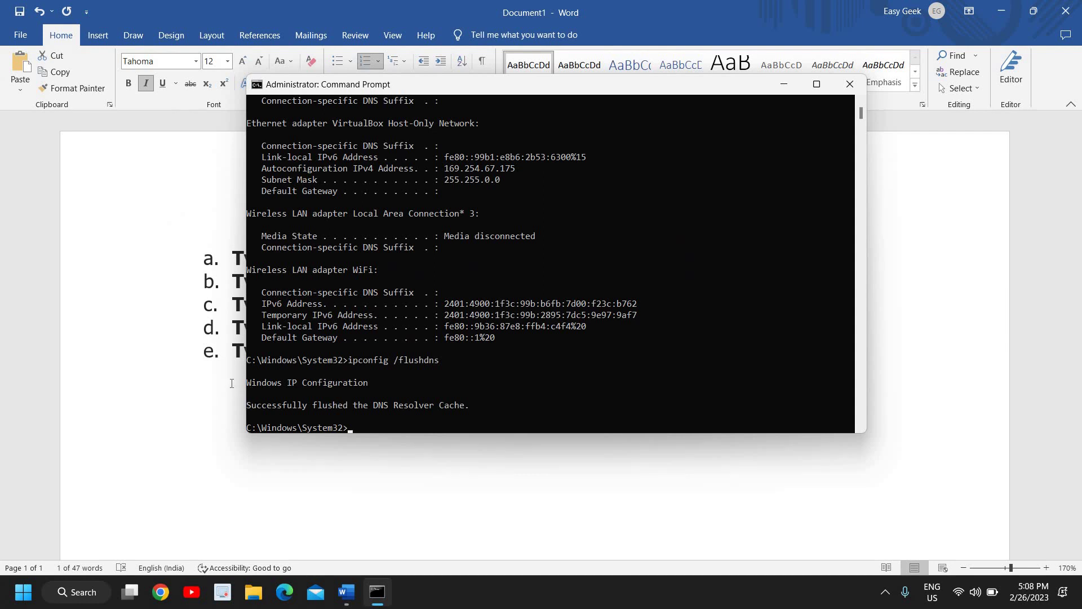
# Edit the recalled command to ipconfig /renew and run it, restoring IPv4 192.168.1.8.
pyautogui.hotkey('alt', 'Tab')
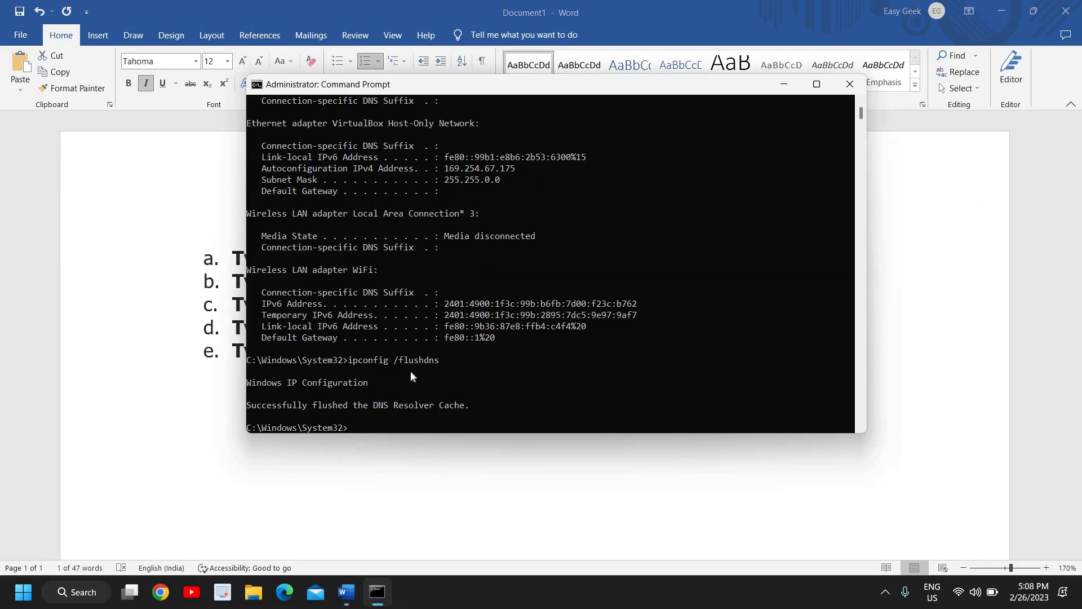
pyautogui.press('Up')
pyautogui.press('BackSpace')
pyautogui.press('BackSpace')
pyautogui.press('BackSpace')
pyautogui.press('BackSpace')
pyautogui.press('BackSpace')
pyautogui.press('BackSpace')
pyautogui.press('BackSpace')
pyautogui.press('BackSpace')
pyautogui.write('renew')
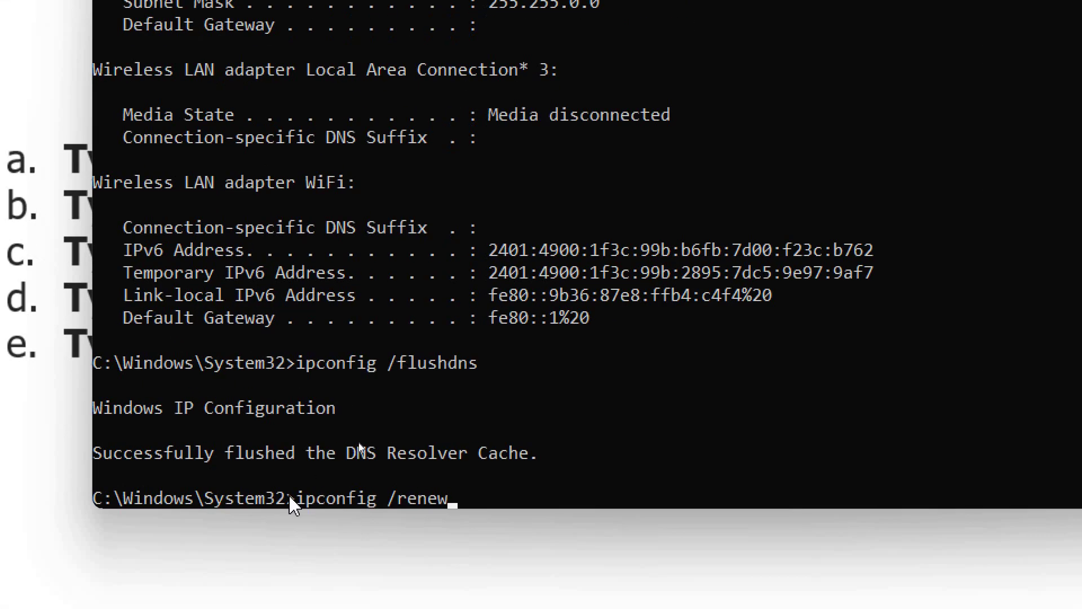
pyautogui.press('Return')
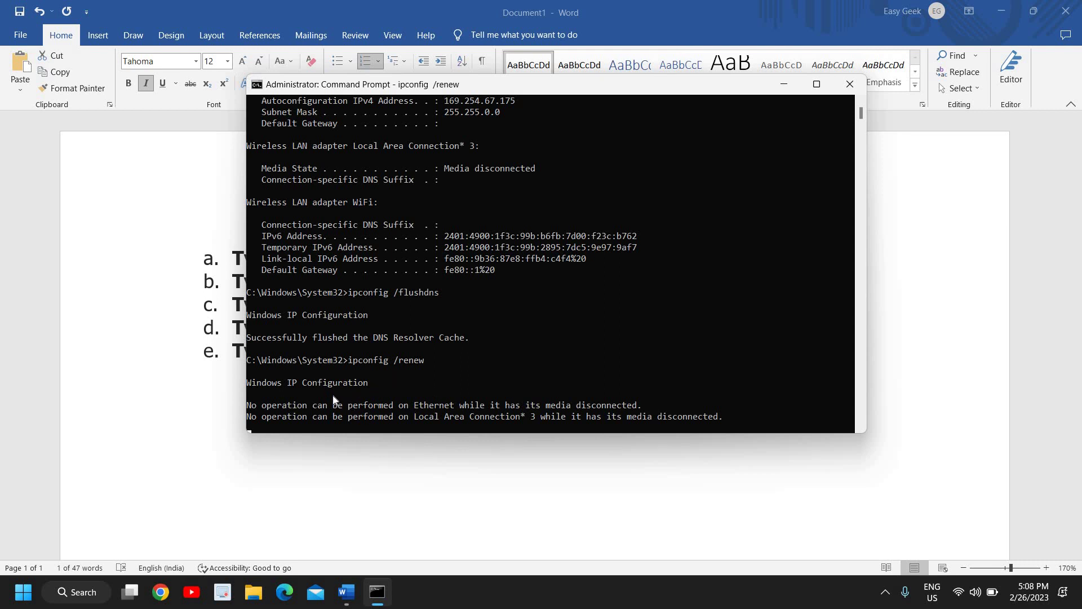
pyautogui.press('Return')
pyautogui.press('Return')
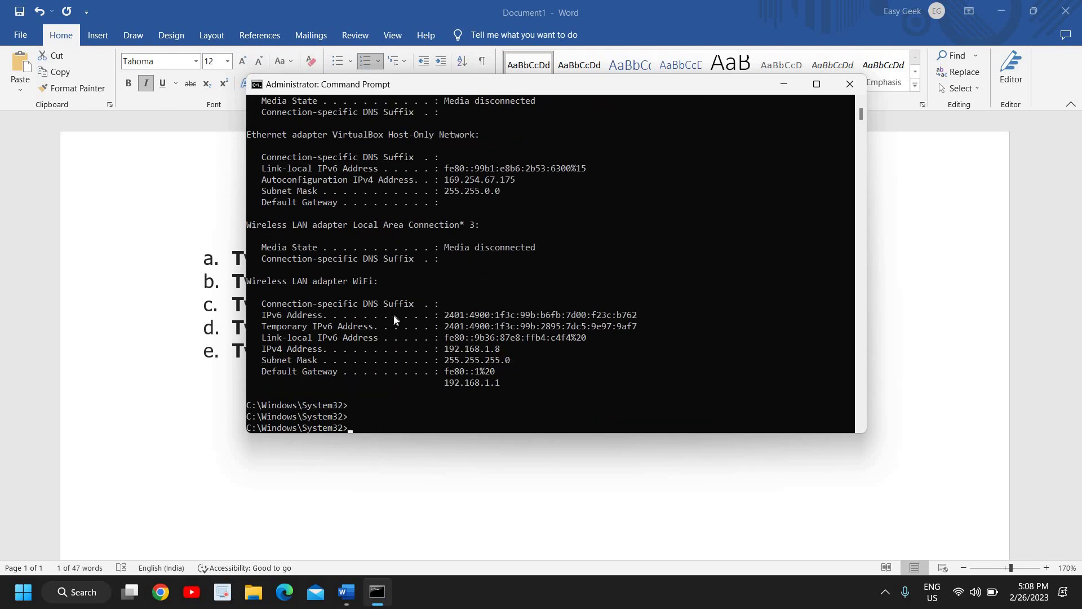
pyautogui.hotkey('alt', 'Tab')
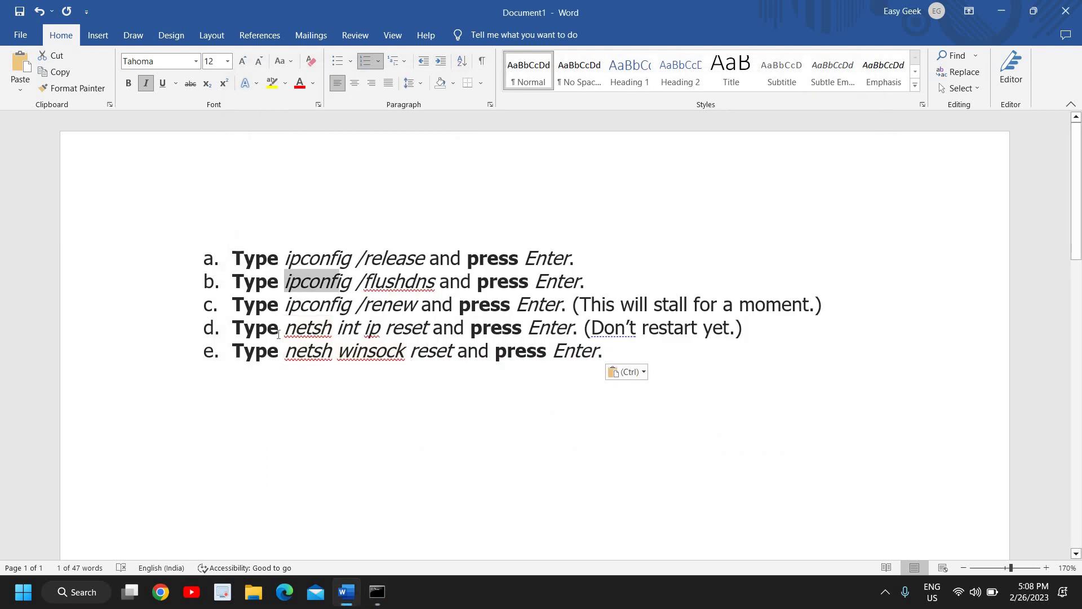
# Copy 'netsh int ip reset' from the Word list and run it in Command Prompt.
pyautogui.click(382, 391)
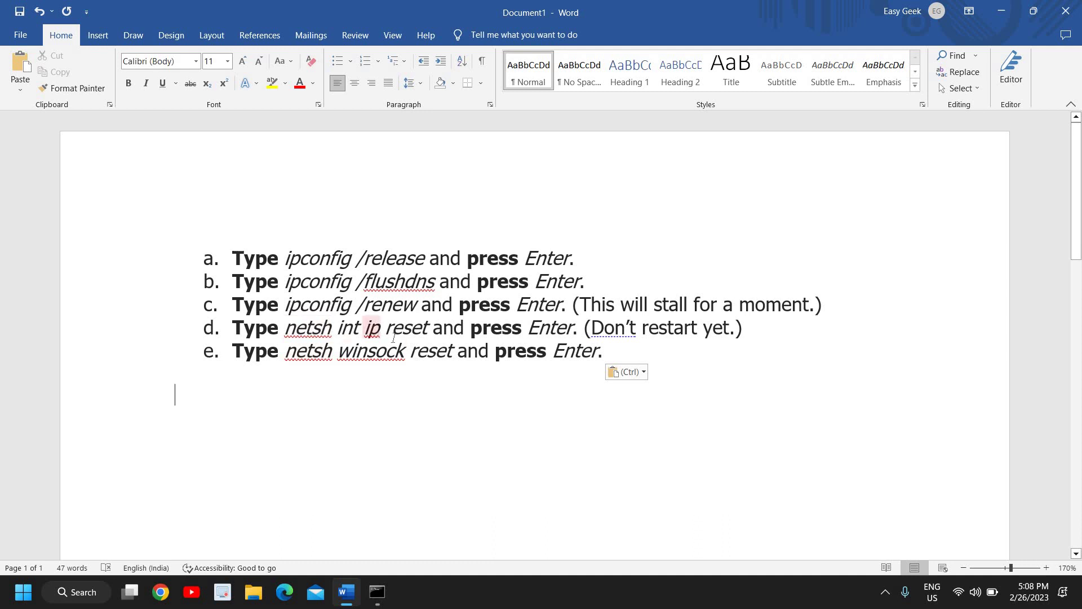
pyautogui.moveTo(432, 327); pyautogui.dragTo(283, 328)
pyautogui.hotkey('ctrl', 'c')
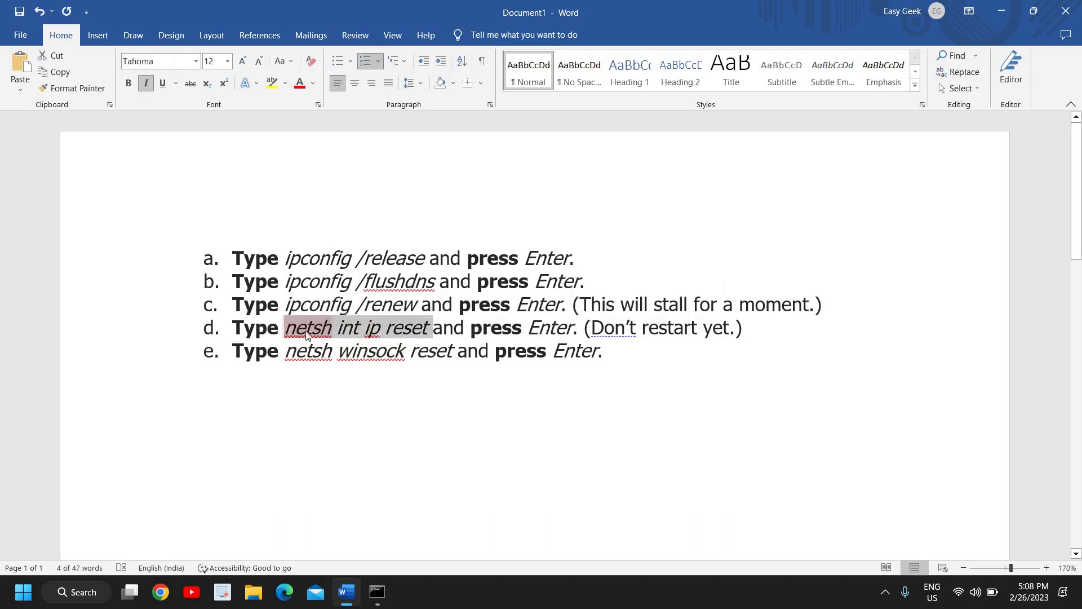
pyautogui.hotkey('alt', 'Tab')
pyautogui.hotkey('ctrl', 'v')
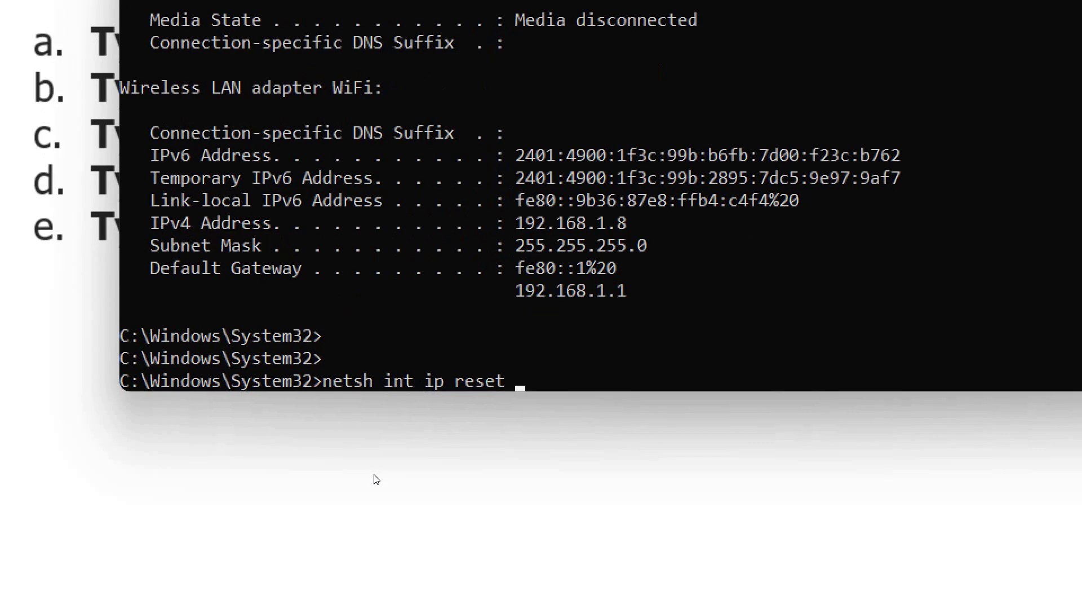
pyautogui.press('Return')
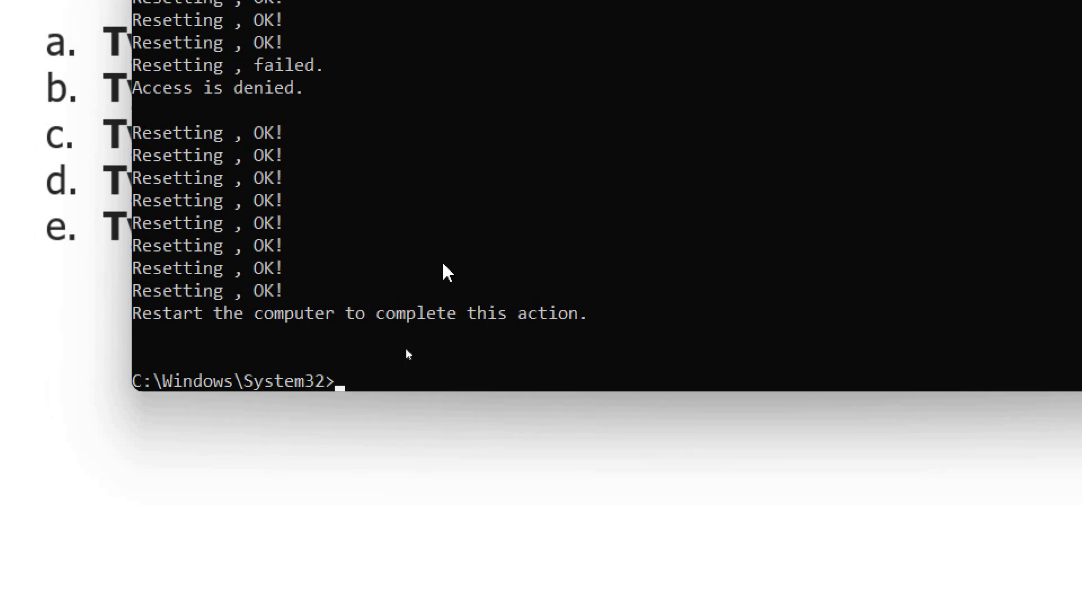
pyautogui.scroll(8, 452, 230)
pyautogui.scroll(-15, 456, 229)
# Run netsh winsock reset in Command Prompt to reset the Winsock Catalog.
pyautogui.hotkey('alt', 'Tab')
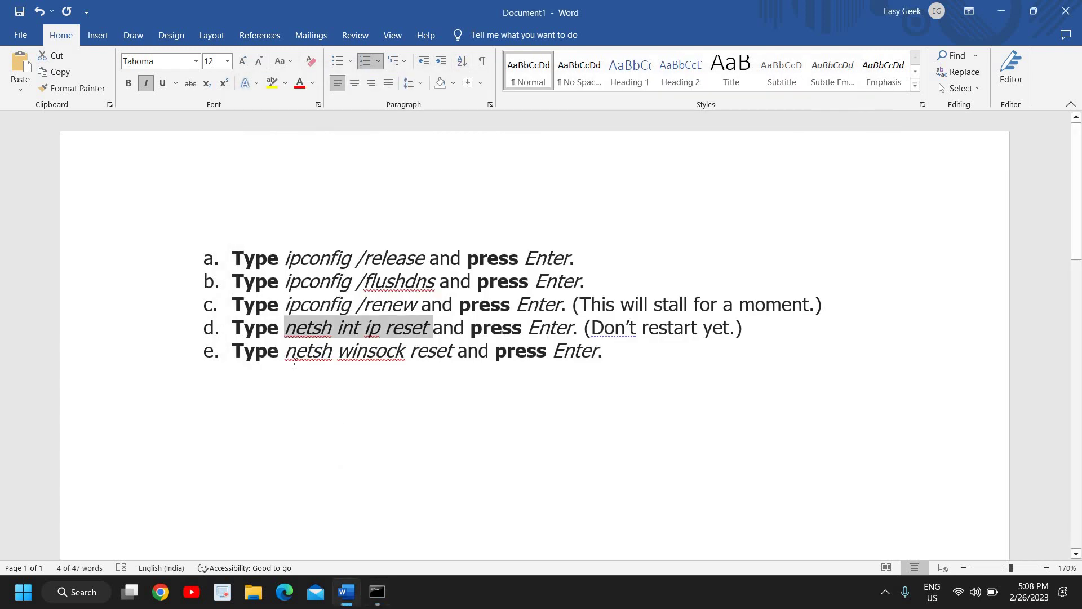
pyautogui.moveTo(286, 355); pyautogui.dragTo(455, 354)
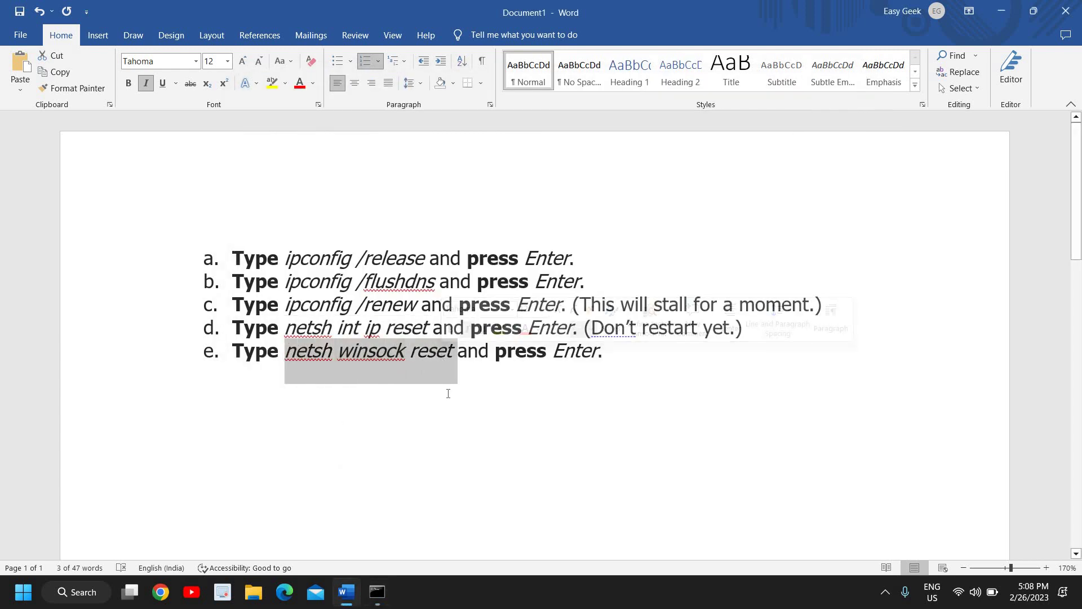
pyautogui.hotkey('alt', 'Tab')
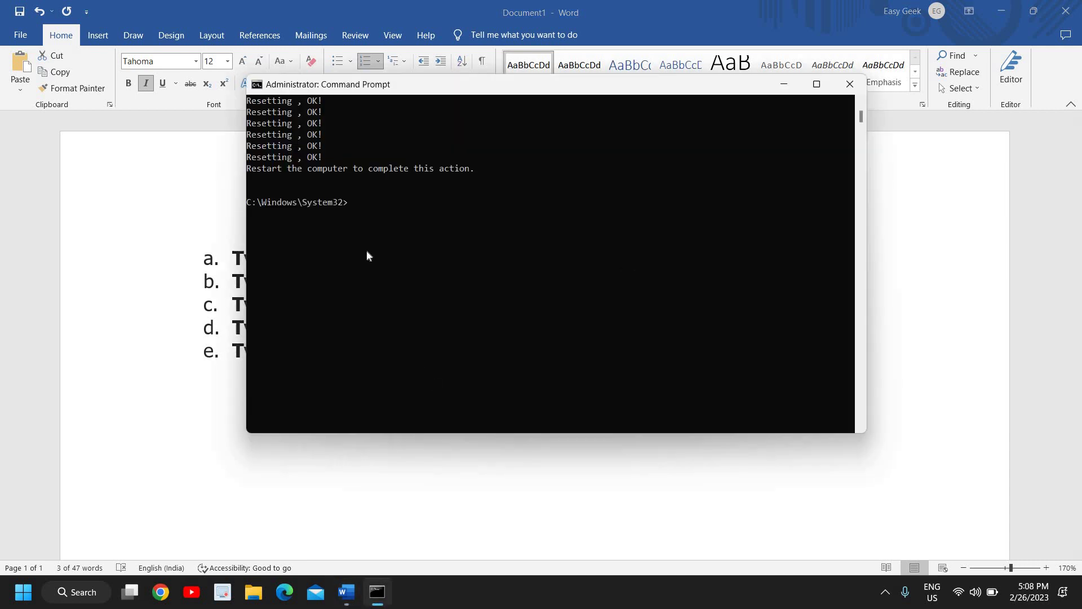
pyautogui.write('netsh winsock reset')
pyautogui.press('Return')
pyautogui.scroll(1, 456, 254)
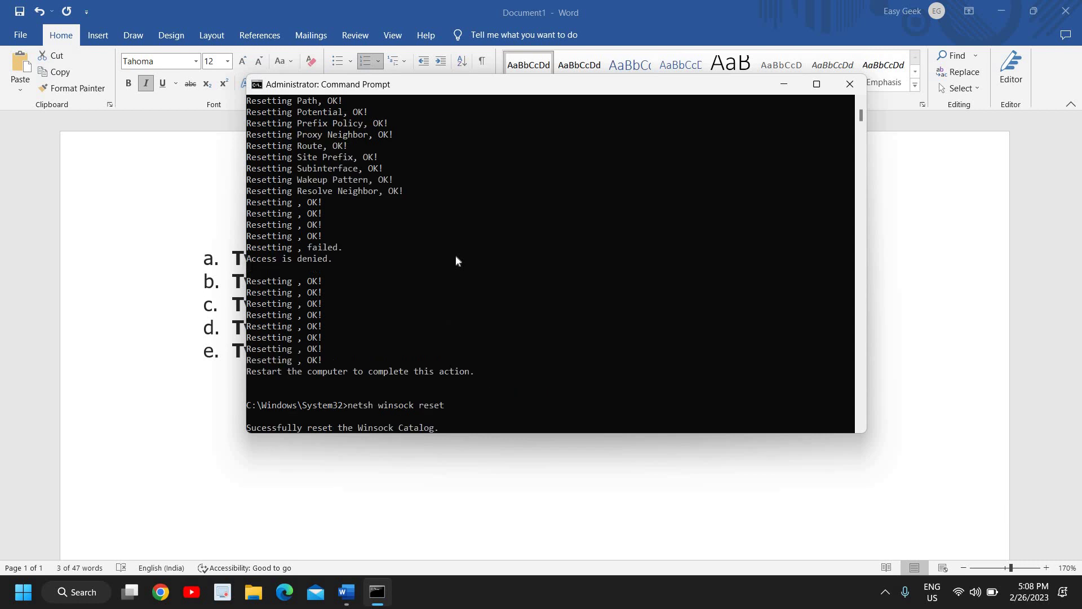
pyautogui.scroll(5, 456, 259)
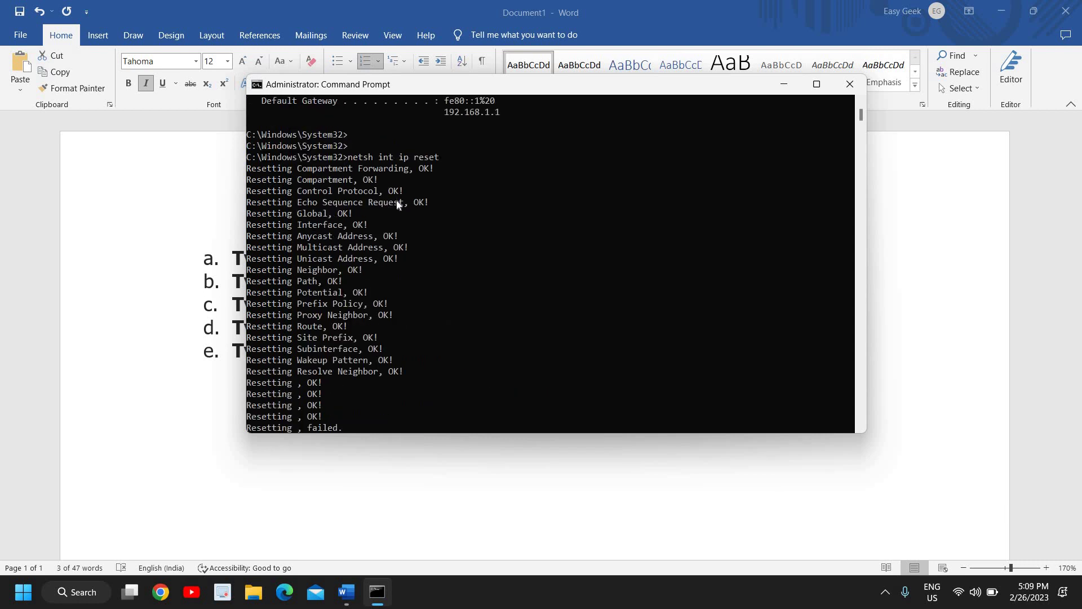
pyautogui.scroll(-8, 525, 339)
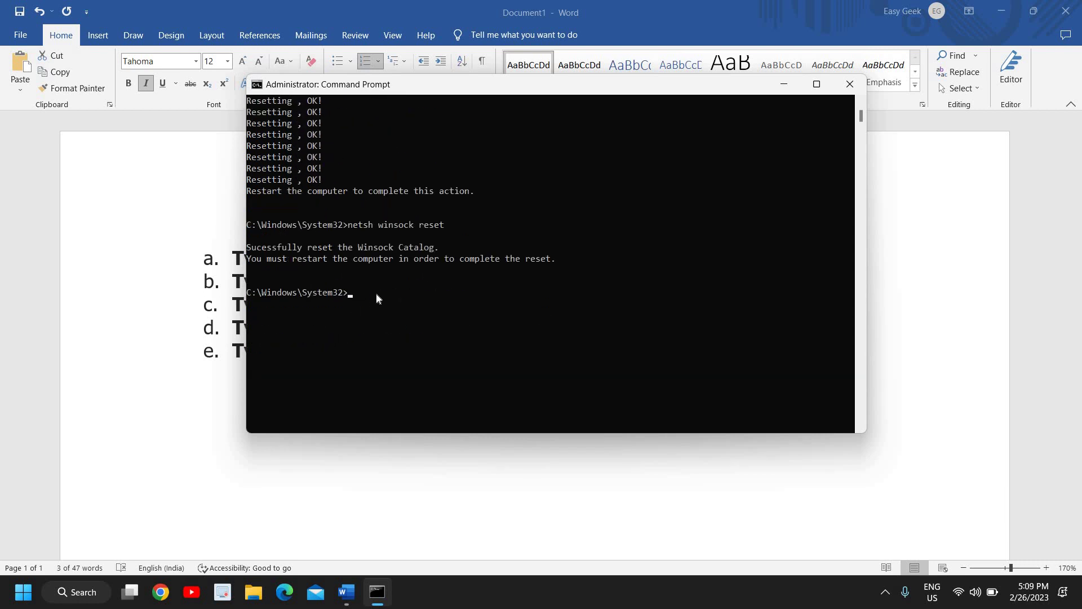
pyautogui.scroll(1, 377, 293)
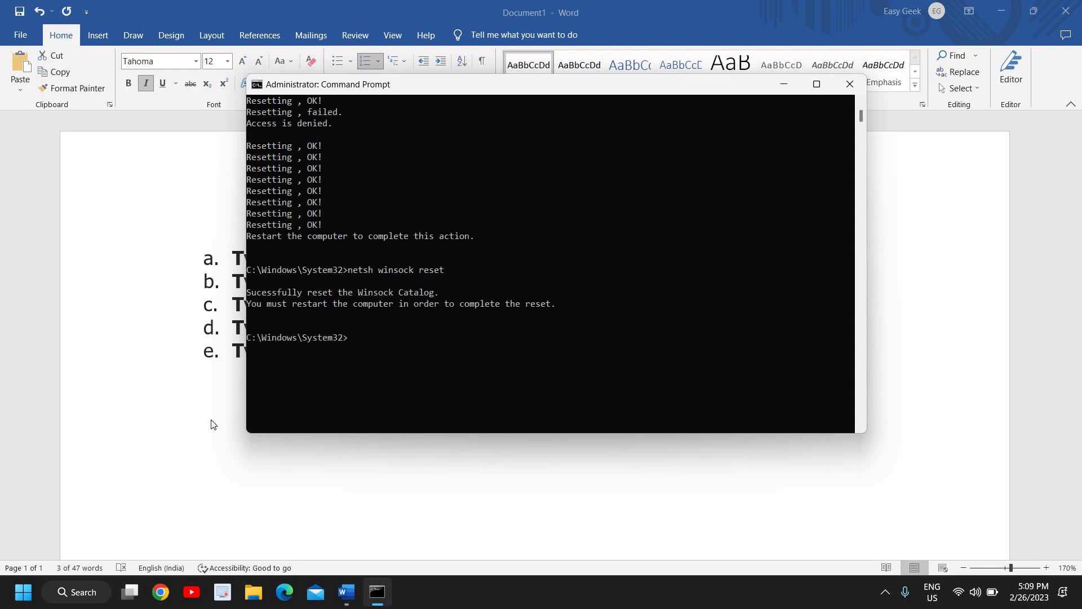
pyautogui.hotkey('alt', 'Tab')
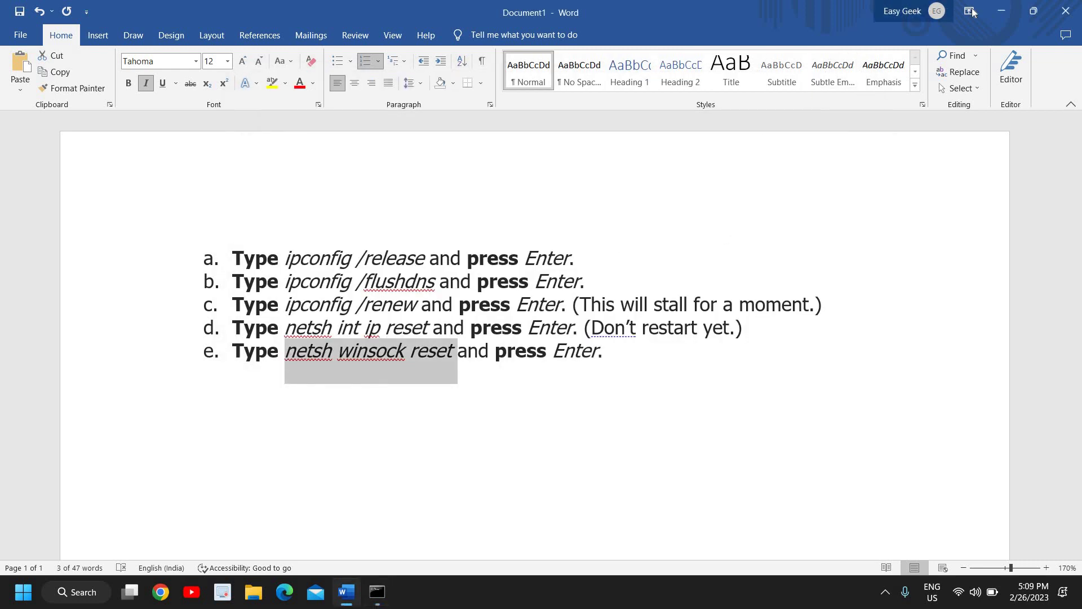
# Minimize Word, check network status in Quick Settings, and close Command Prompt.
pyautogui.click(993, 12)
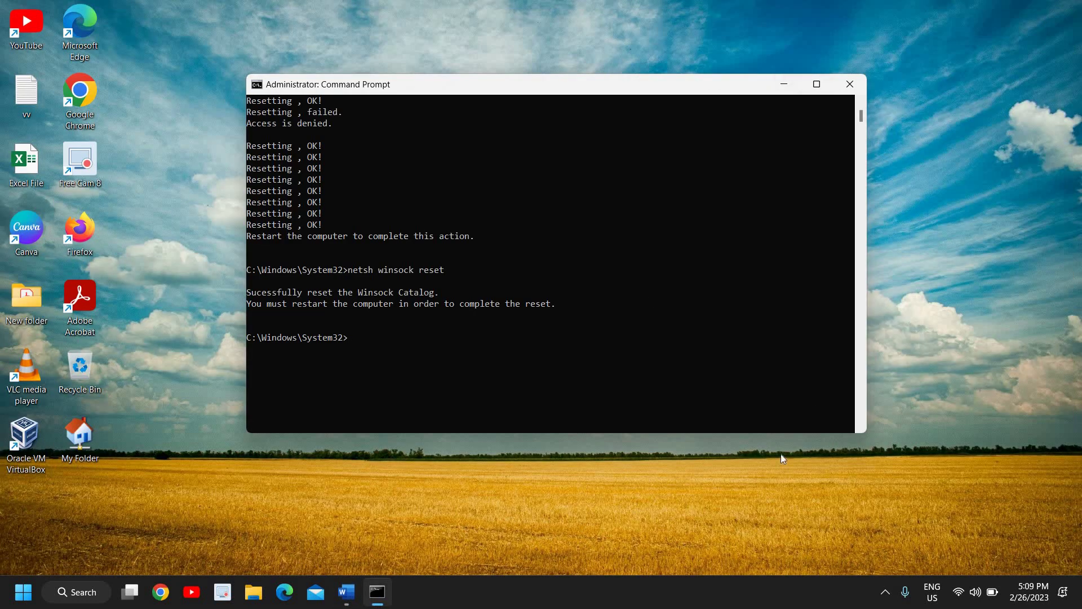
pyautogui.click(959, 601)
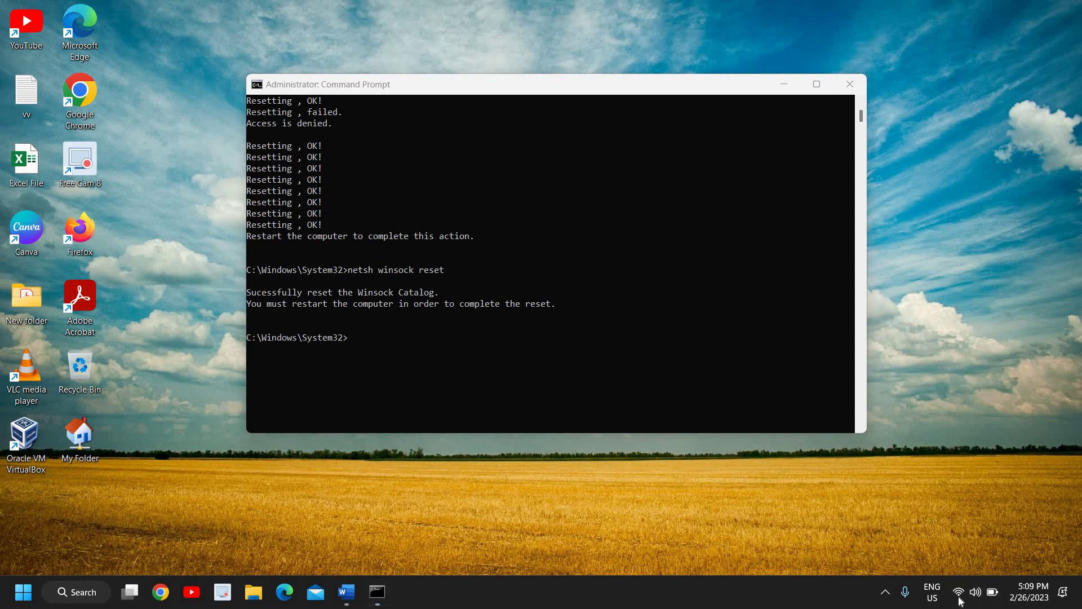
pyautogui.click(690, 512)
pyautogui.click(850, 84)
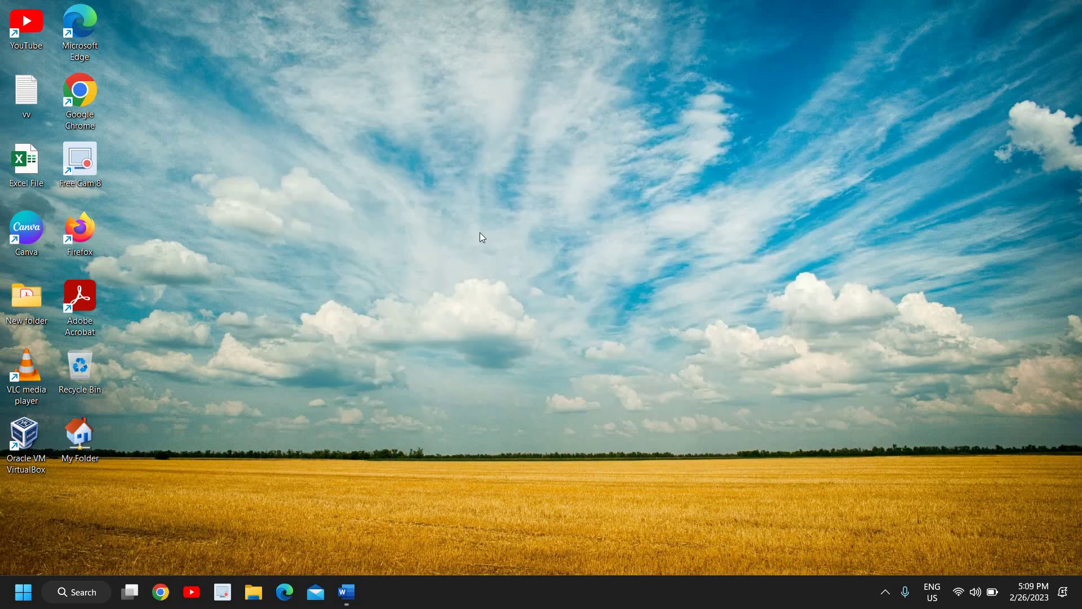